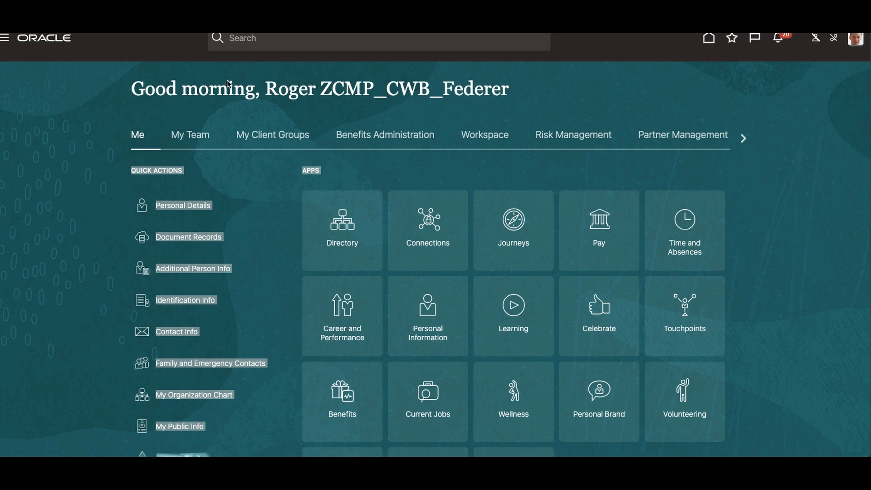
# - Open the Compensation work area for My Client Groups
pyautogui.click(293, 140)
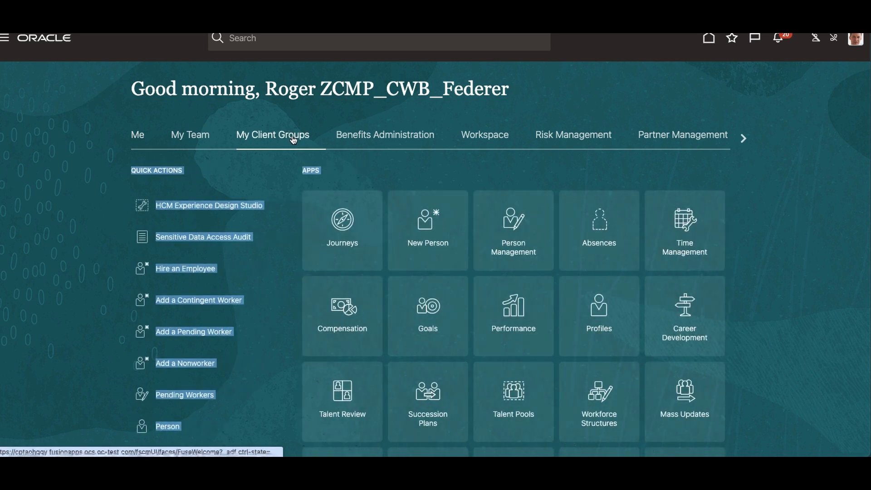
pyautogui.scroll(-1, 448, 349)
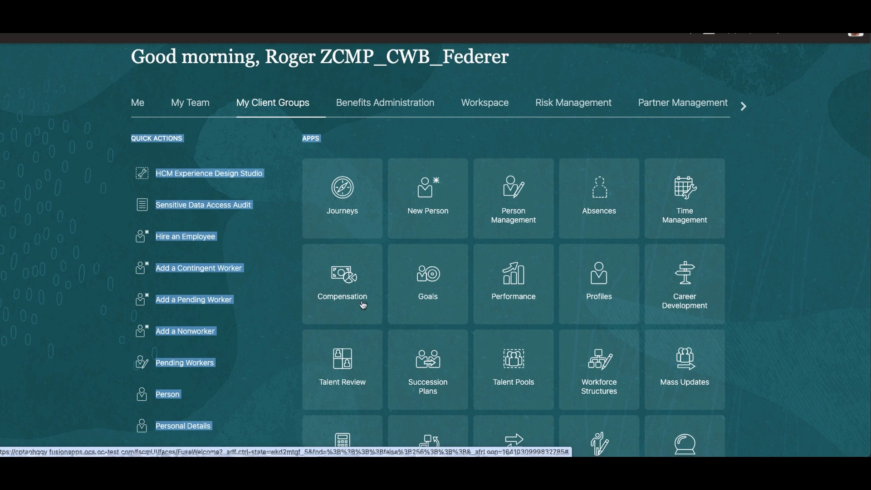
pyautogui.click(341, 278)
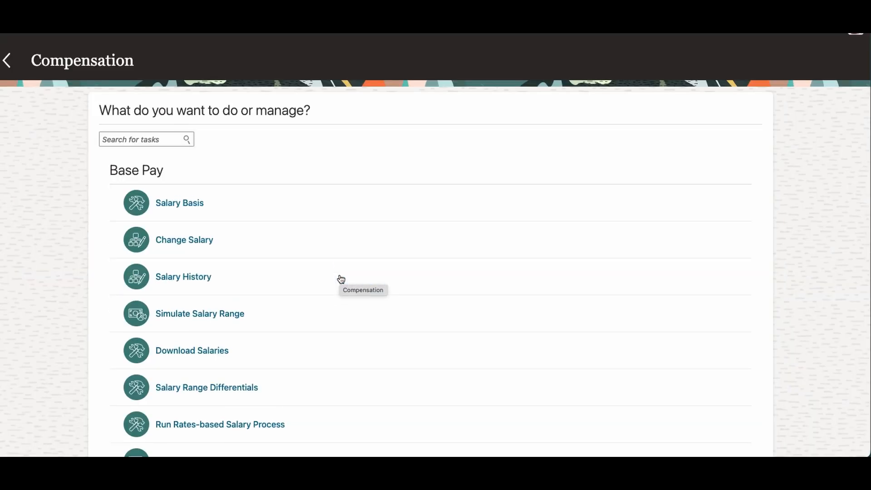
# - Review the user-defined and predefined Printable Statement Templates for Total Compensation Statements, and leave without saving
pyautogui.scroll(-10, 372, 322)
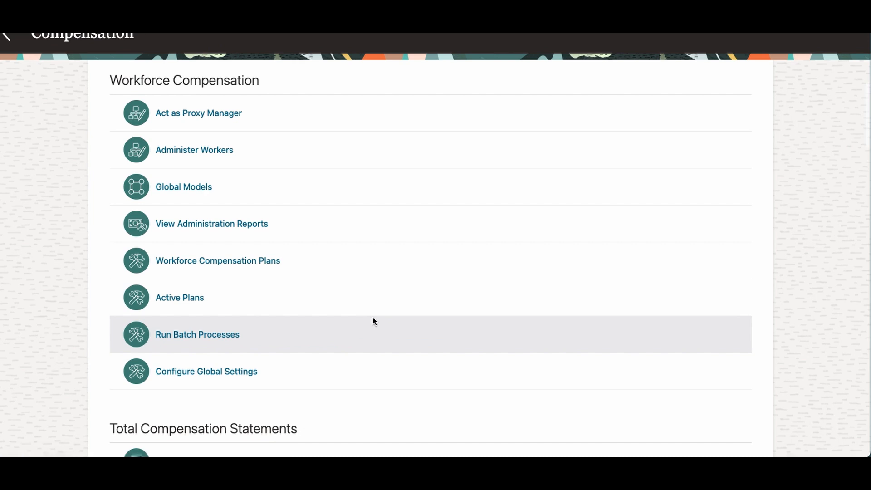
pyautogui.scroll(-8, 373, 317)
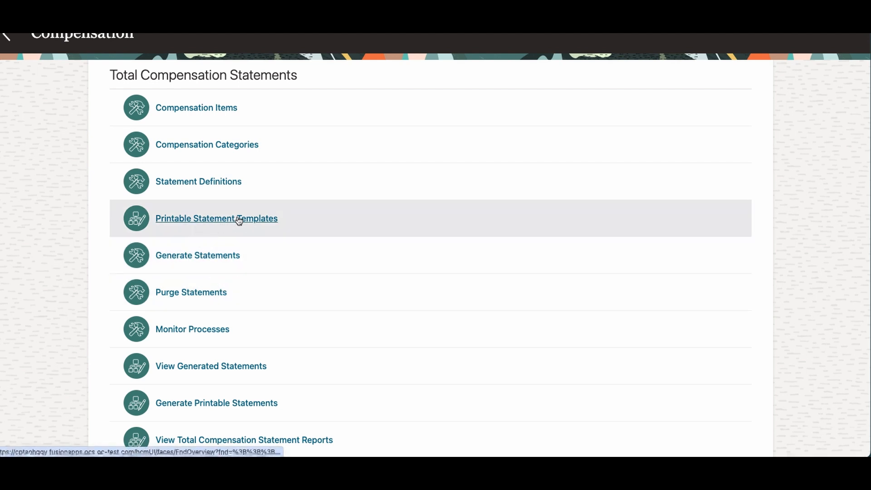
pyautogui.click(241, 221)
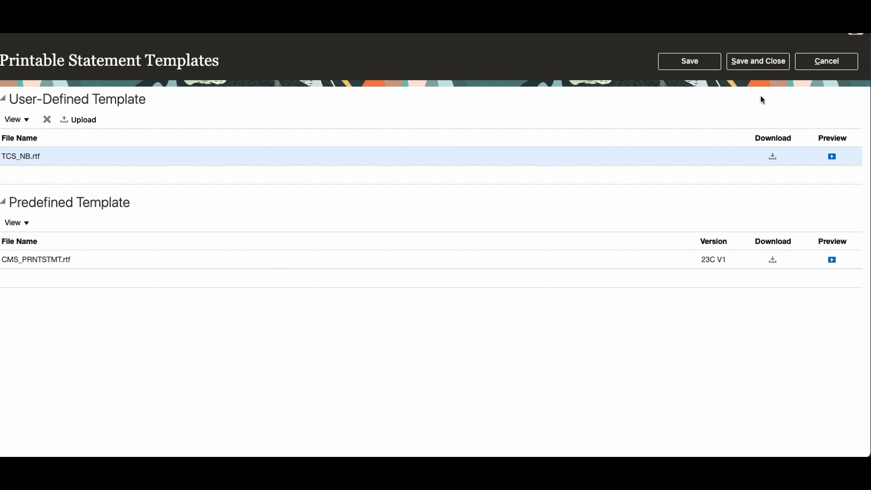
pyautogui.click(829, 63)
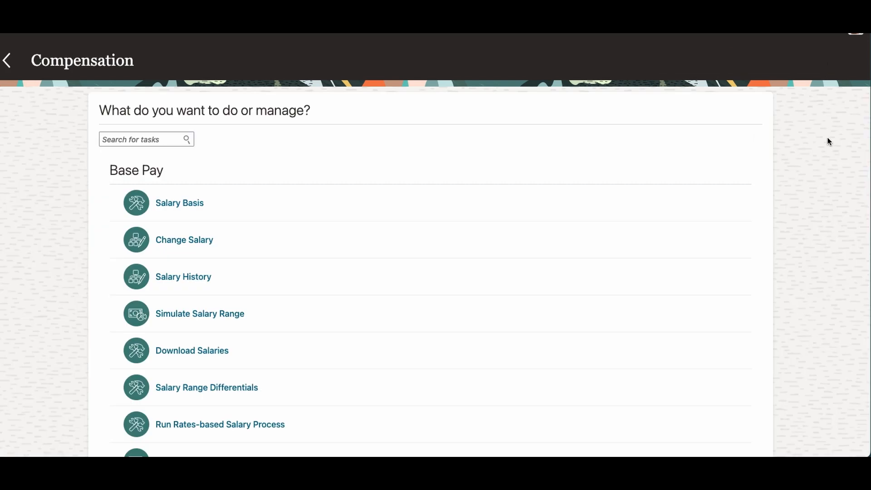
# - Try selecting GL Total Compensation Statement as the statement definition for the Purge Statements process, and cancel the process
pyautogui.scroll(-6, 355, 328)
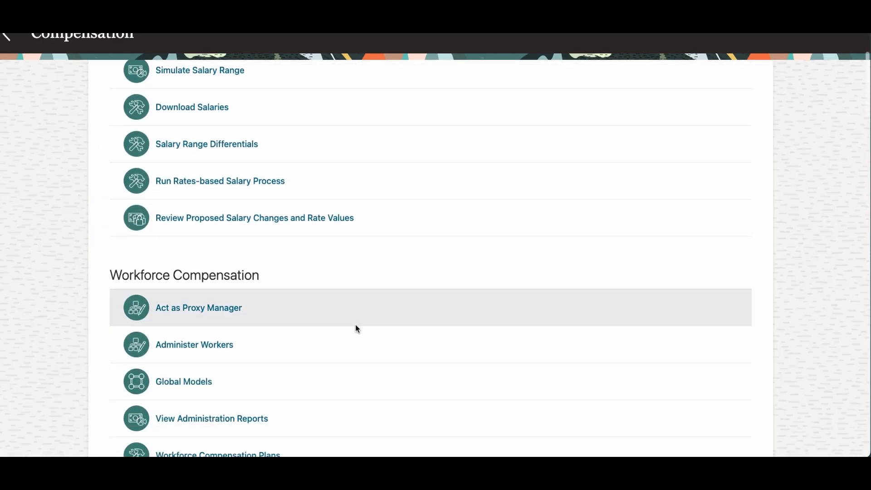
pyautogui.scroll(-10, 355, 327)
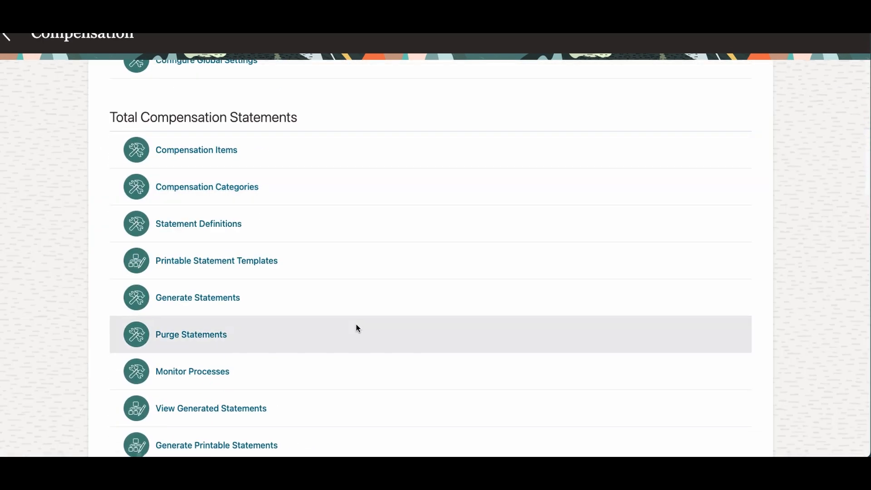
pyautogui.scroll(-2, 260, 307)
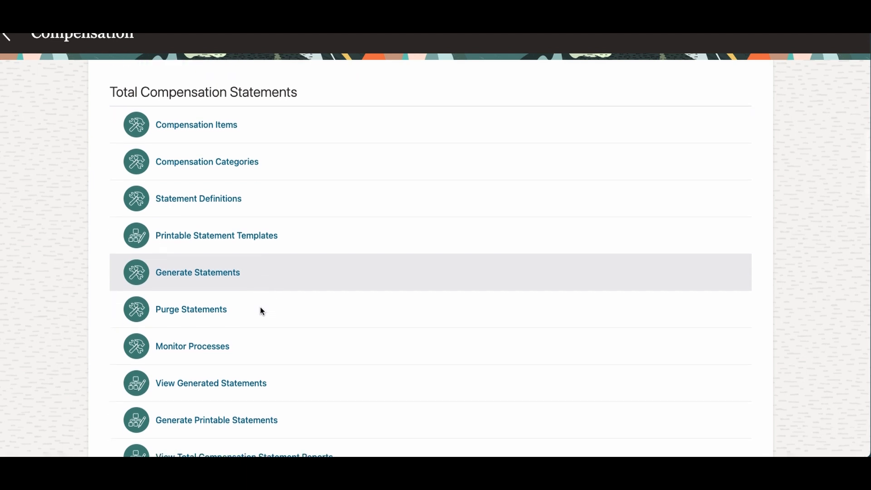
pyautogui.click(207, 281)
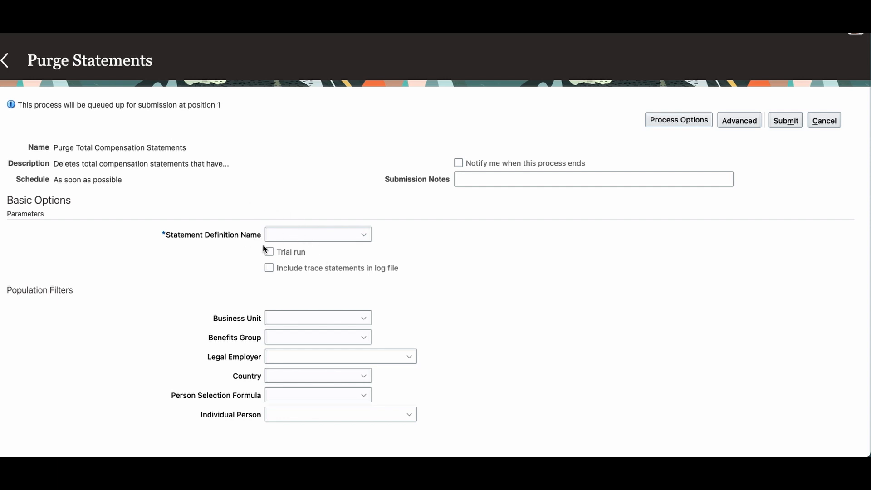
pyautogui.click(330, 236)
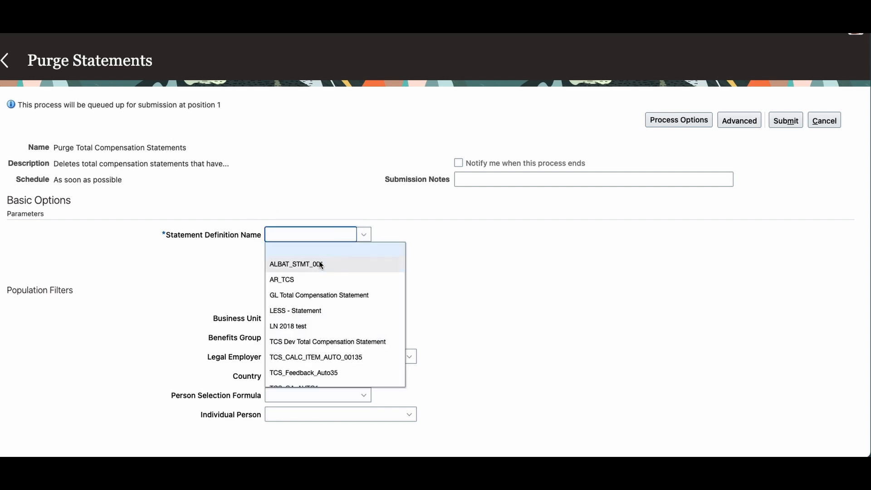
pyautogui.moveTo(320, 264); pyautogui.dragTo(325, 295)
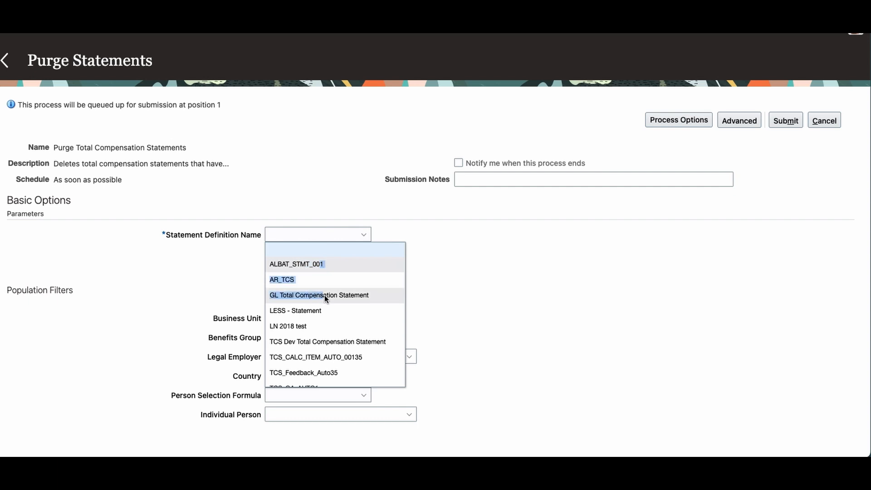
pyautogui.click(324, 295)
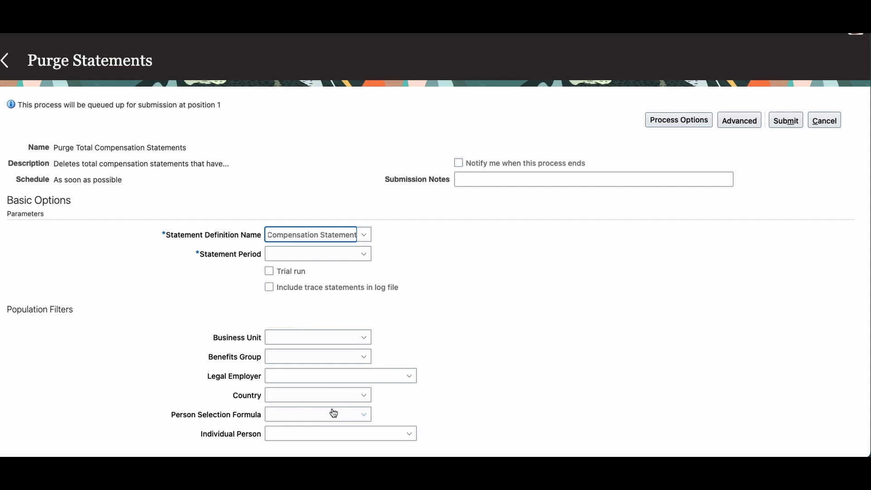
pyautogui.click(824, 121)
# - Open the Generate Printable Statements task for Total Compensation Statements
pyautogui.scroll(-15, 483, 286)
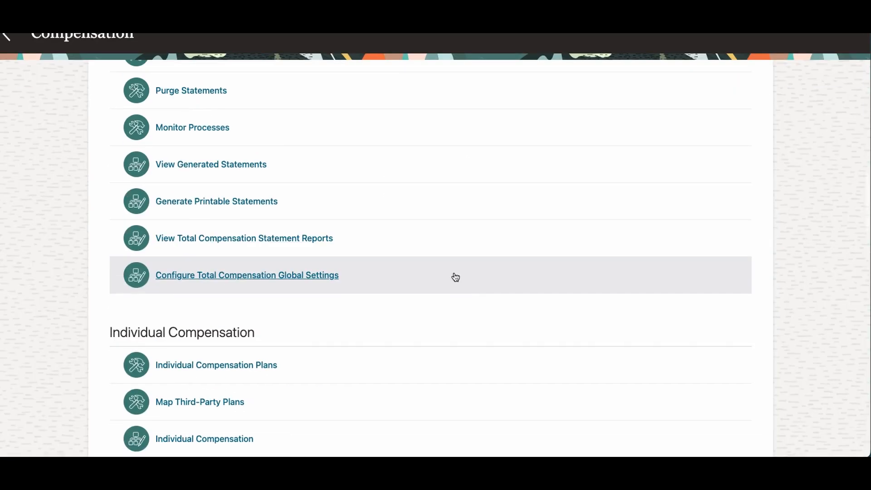
pyautogui.scroll(-15, 454, 277)
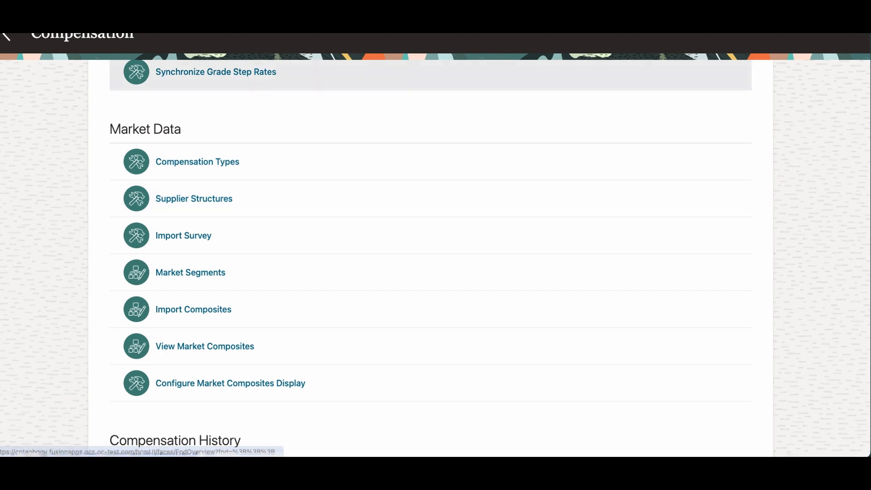
pyautogui.scroll(-10, 265, 265)
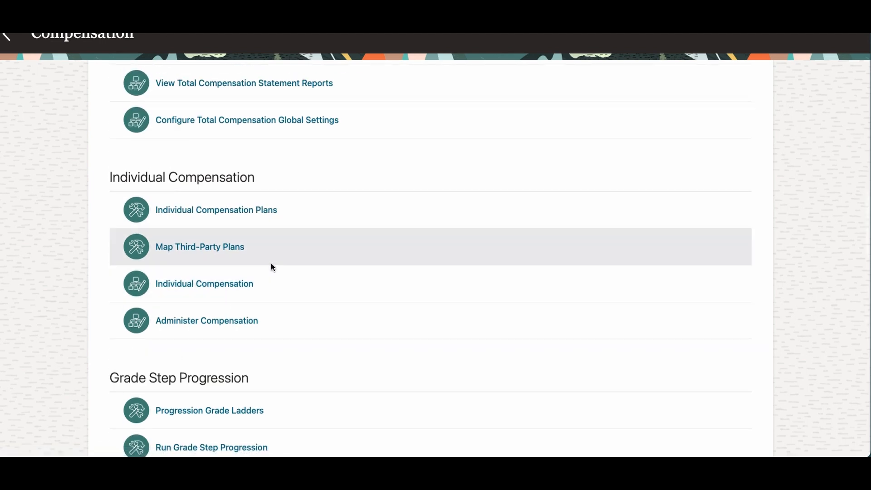
pyautogui.scroll(10, 271, 263)
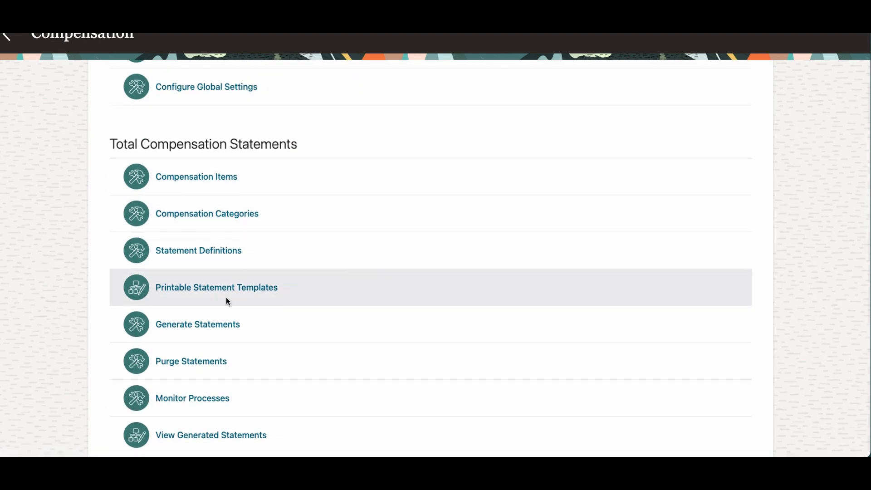
pyautogui.scroll(-3, 259, 317)
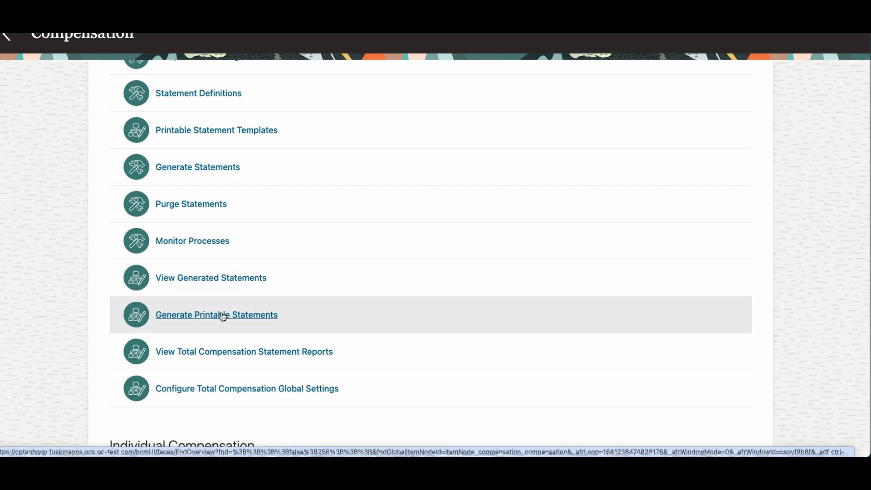
pyautogui.click(223, 315)
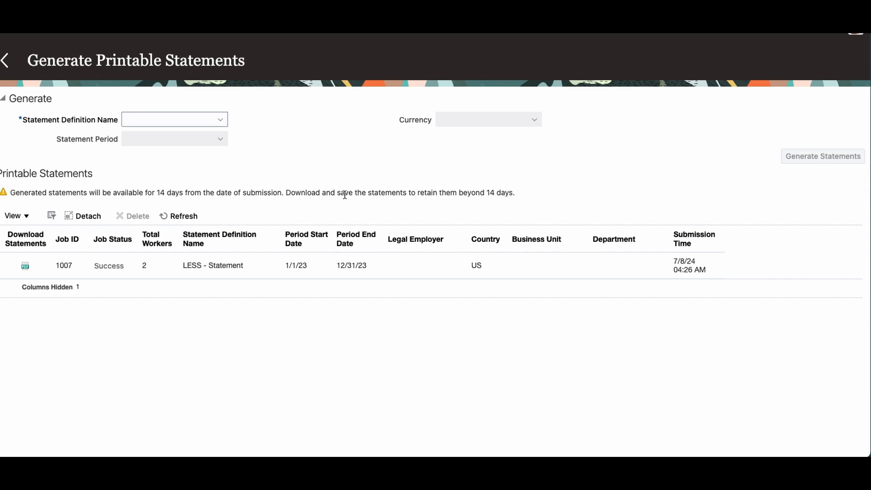
# - Set the statement definition to GL Total Compensation Statement, the period to 1/1/22 - 12/31/22 and the currency to Worker Local Currency
pyautogui.click(217, 120)
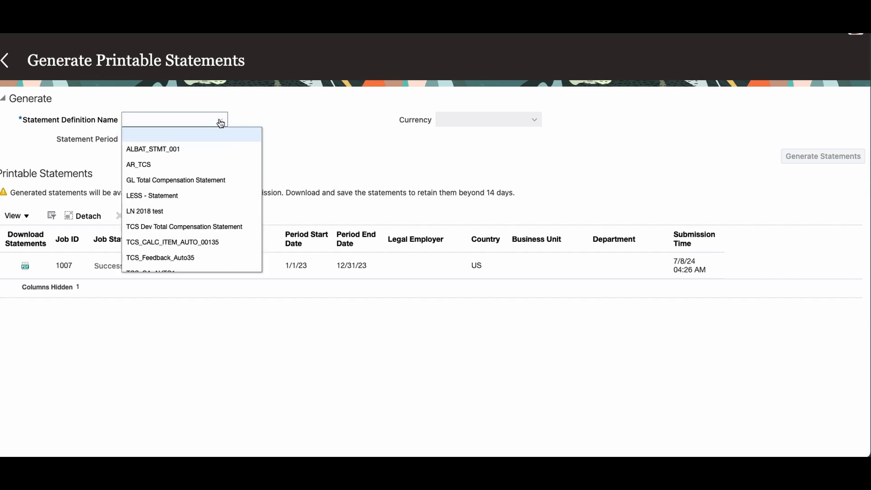
pyautogui.click(192, 181)
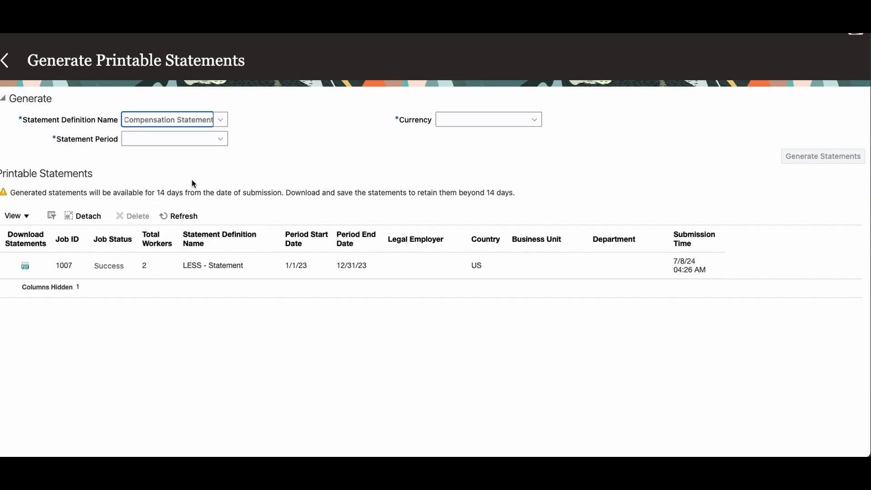
pyautogui.click(220, 139)
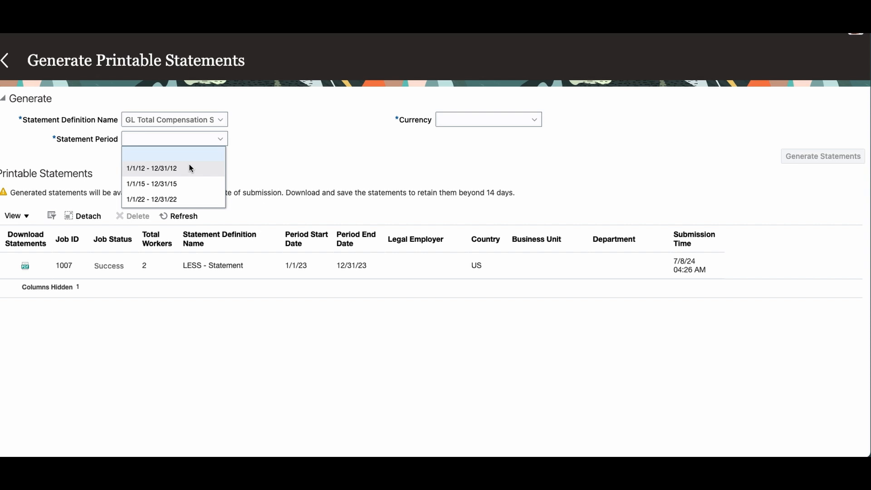
pyautogui.click(194, 200)
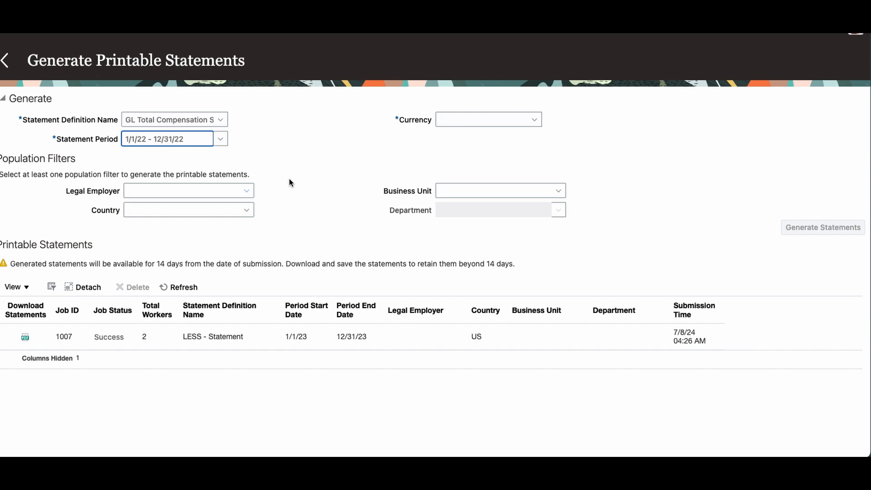
pyautogui.click(534, 120)
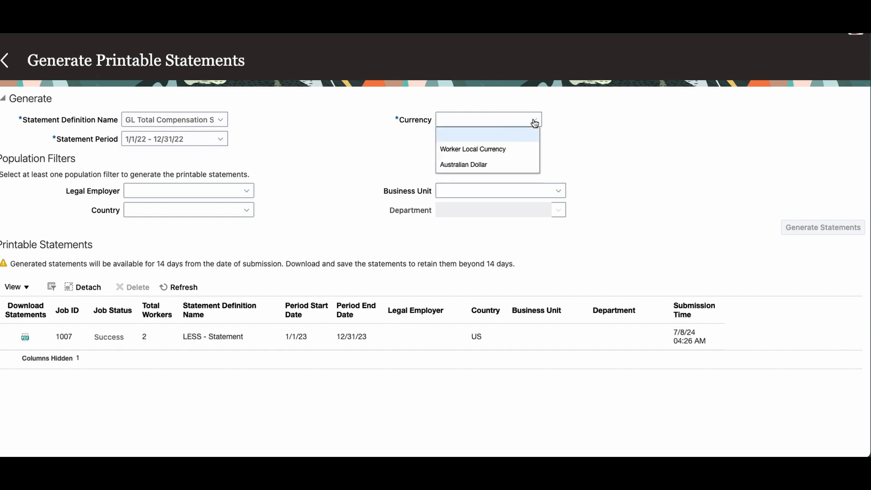
pyautogui.click(502, 149)
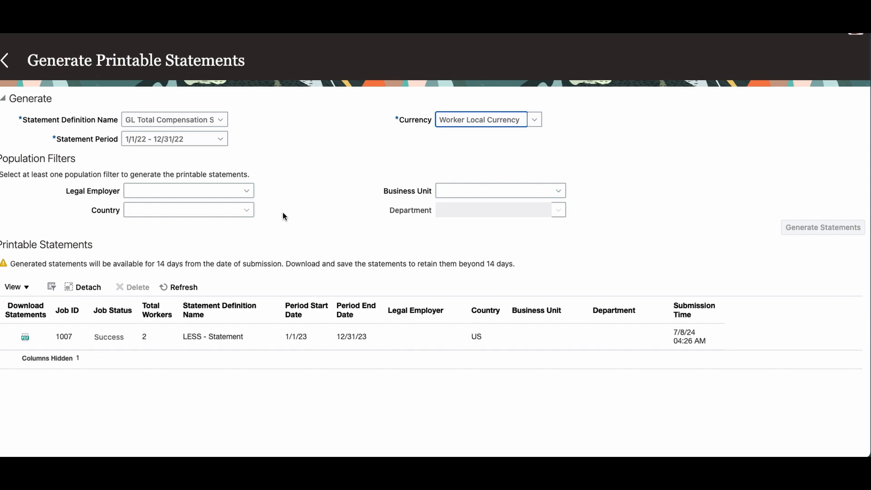
# - Search the legal employers for GBI and close the search without selecting one
pyautogui.click(247, 191)
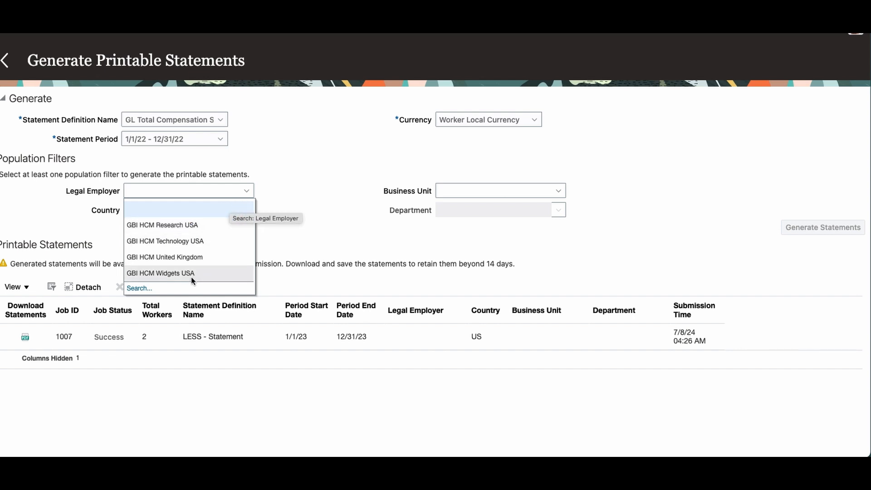
pyautogui.click(141, 287)
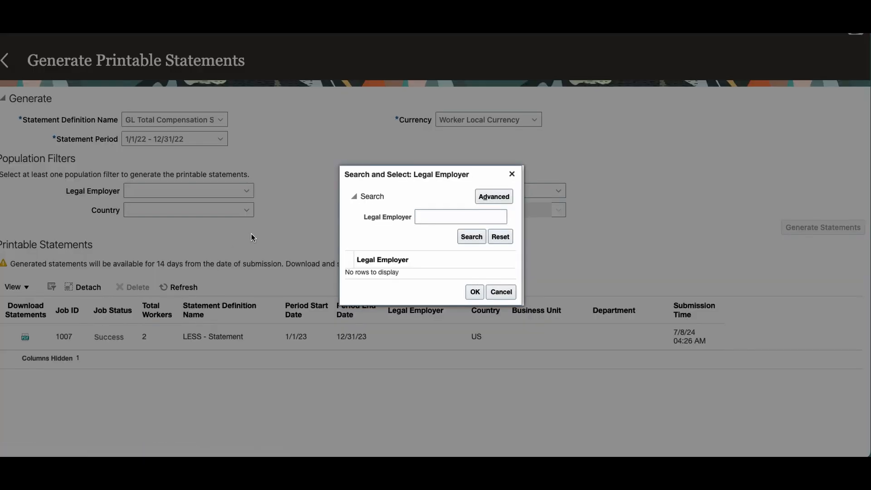
pyautogui.click(423, 217)
pyautogui.write('GBI')
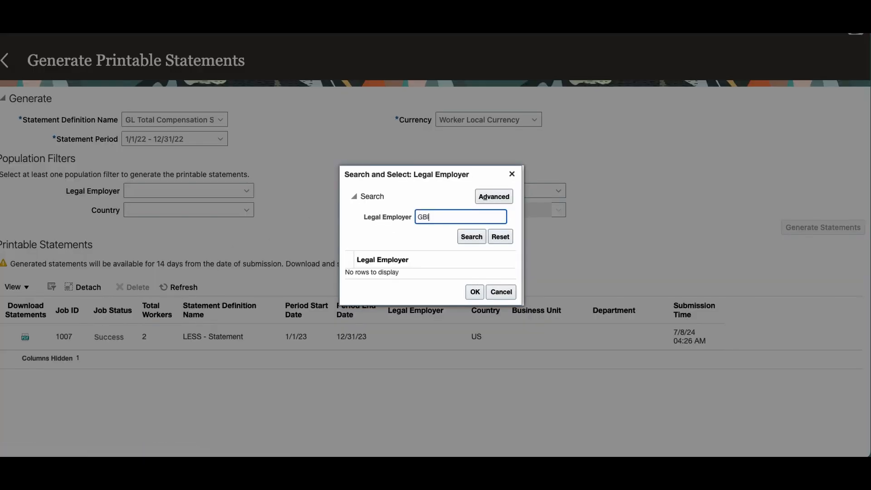
pyautogui.click(472, 236)
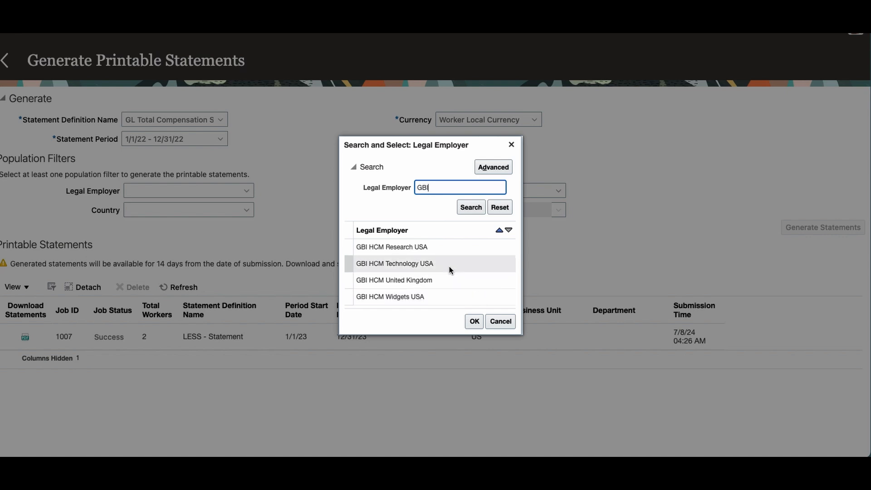
pyautogui.click(499, 322)
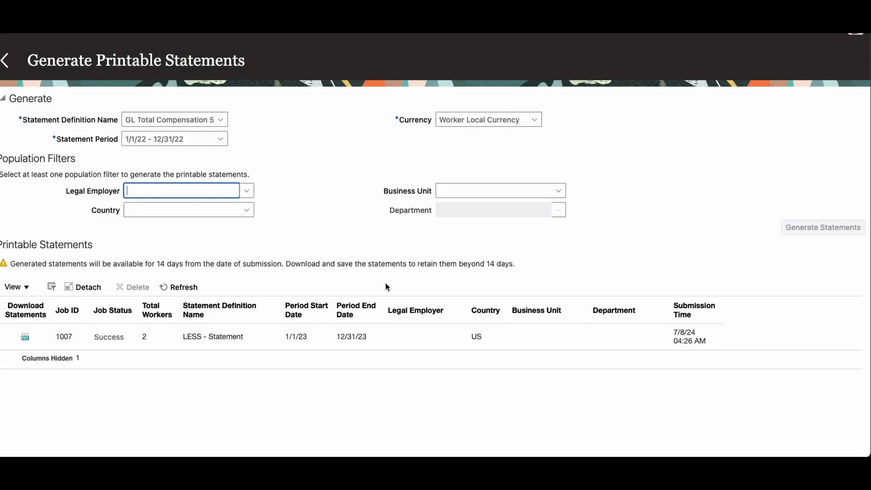
# - Filter the population by the country United States and submit the generation of the printable statements
pyautogui.click(247, 211)
pyautogui.click(181, 260)
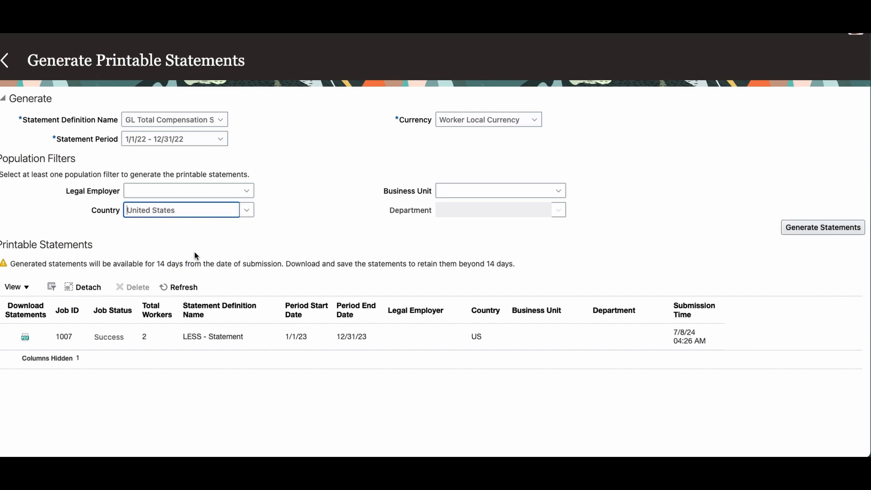
pyautogui.click(843, 227)
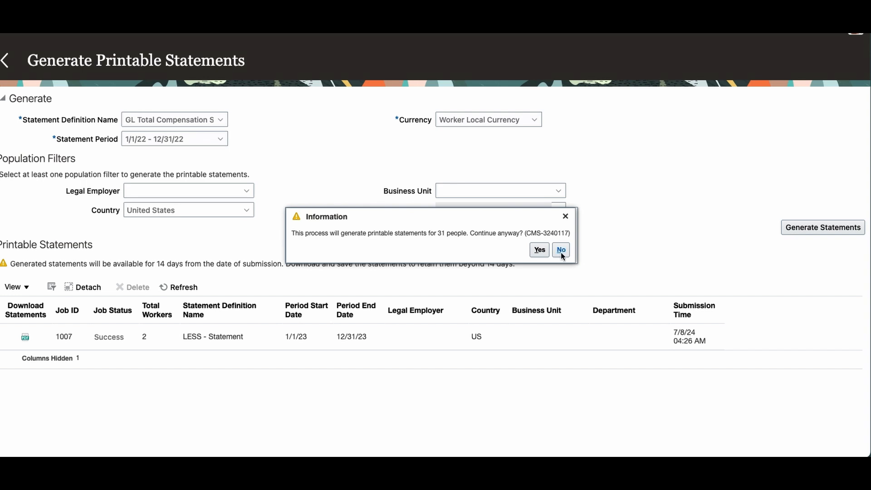
pyautogui.click(541, 250)
pyautogui.click(543, 251)
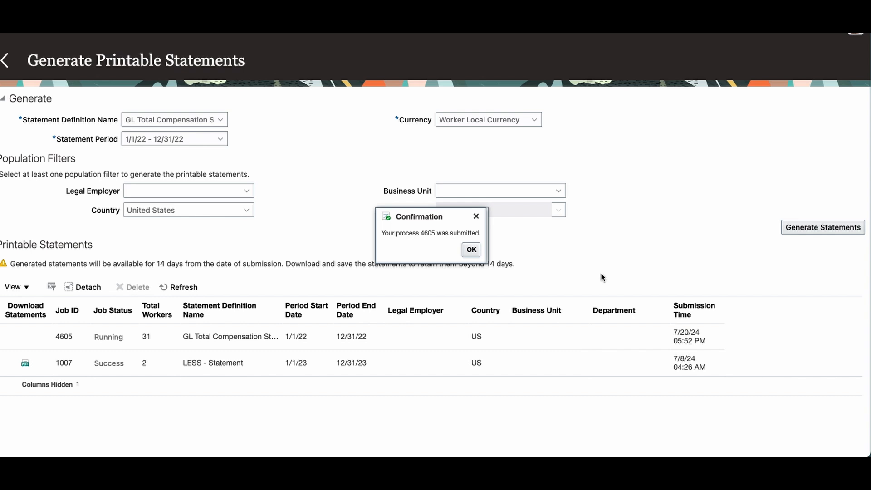
pyautogui.click(471, 250)
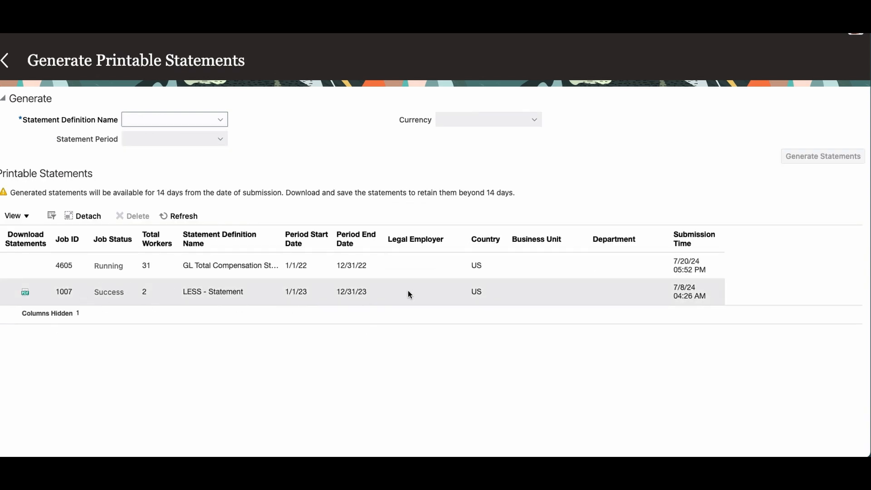
# - Refresh the printable statements list and open the PDF generated for the LESS - Statement job
pyautogui.click(183, 217)
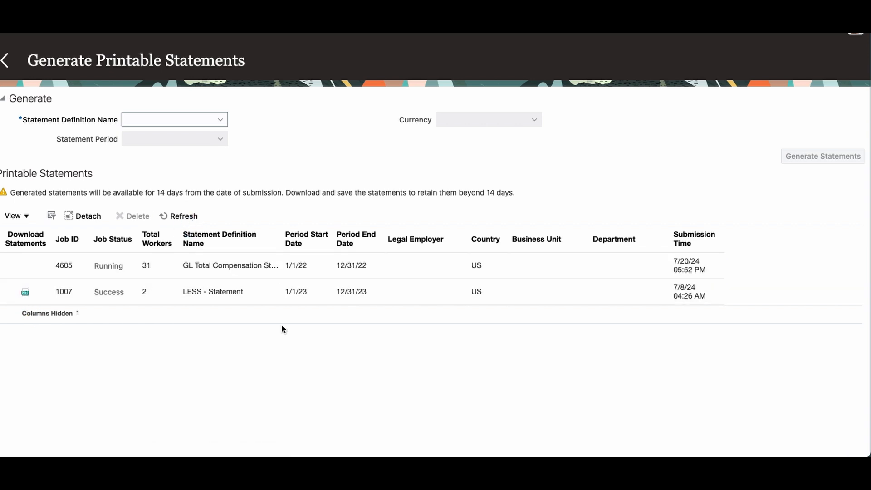
pyautogui.click(25, 295)
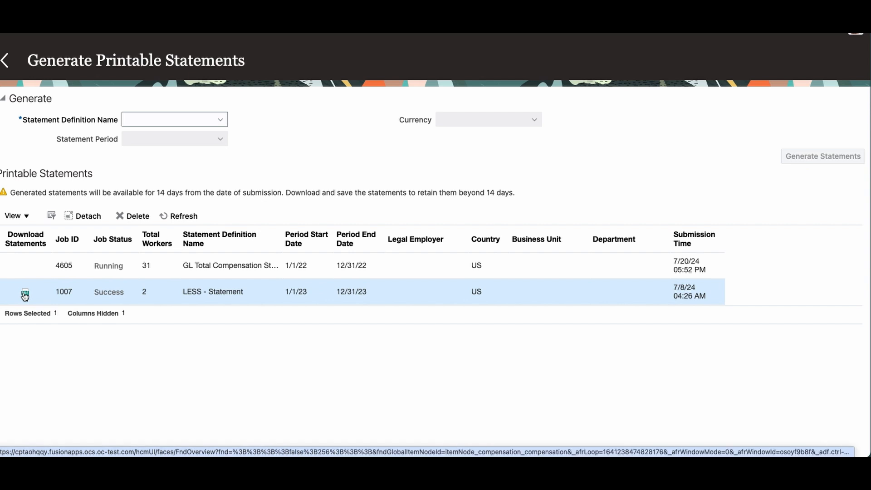
pyautogui.click(25, 295)
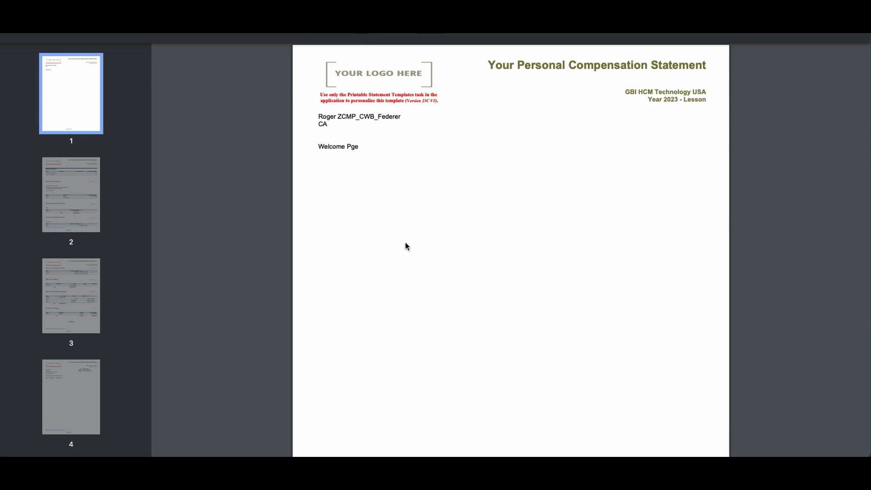
# - Examine the pages of the generated statement PDF, including the welcome pages, Monetary Section, cash compensation and benefit sections
pyautogui.scroll(-20, 406, 243)
pyautogui.scroll(15, 406, 239)
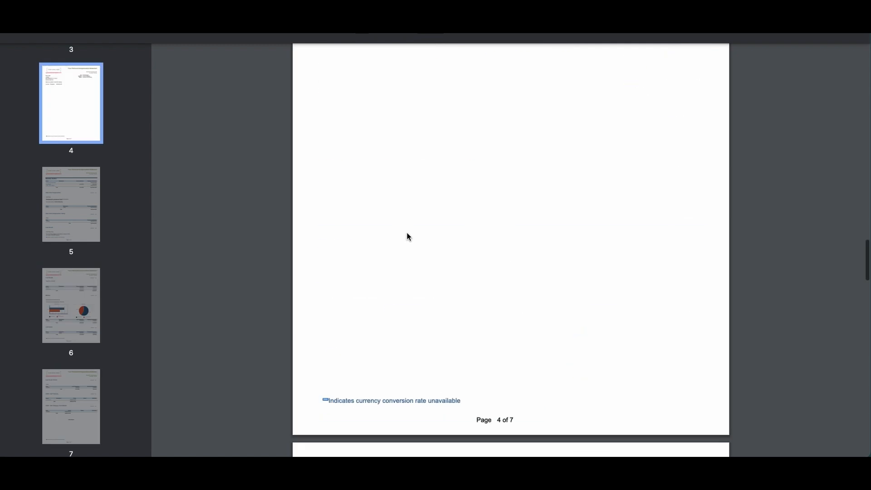
pyautogui.scroll(15, 407, 233)
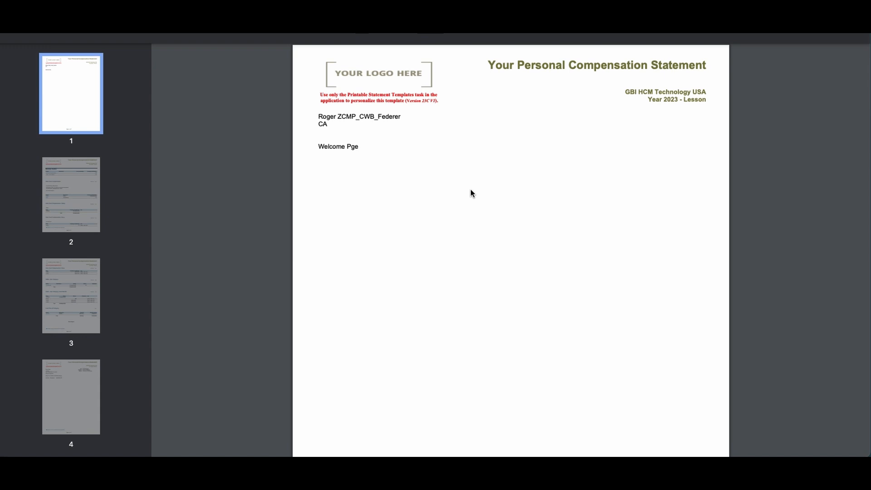
pyautogui.scroll(-15, 401, 135)
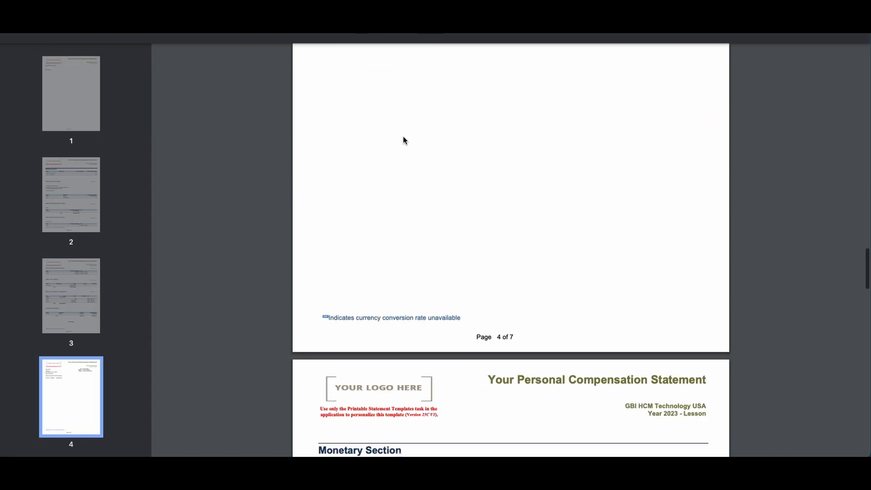
pyautogui.scroll(-10, 408, 136)
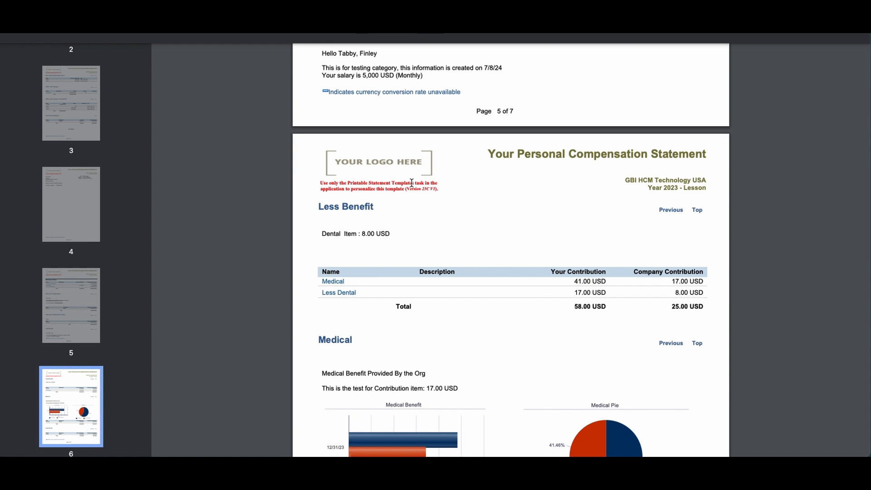
pyautogui.scroll(-15, 412, 182)
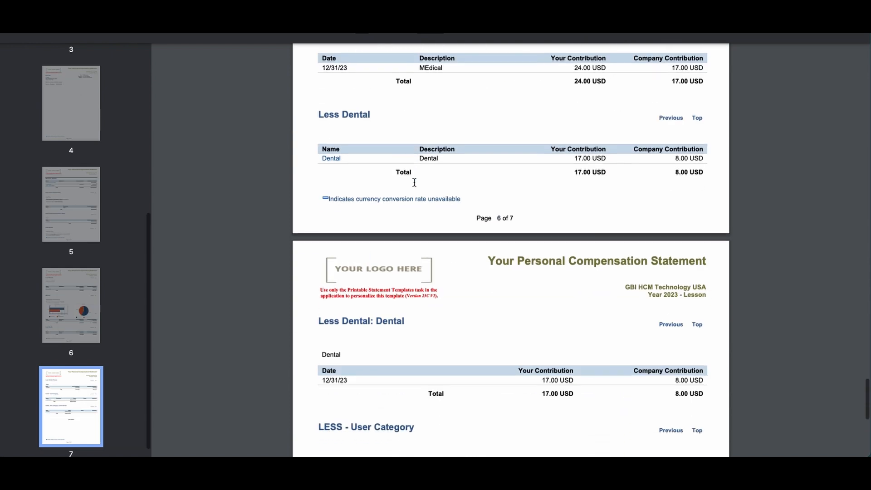
pyautogui.scroll(15, 415, 186)
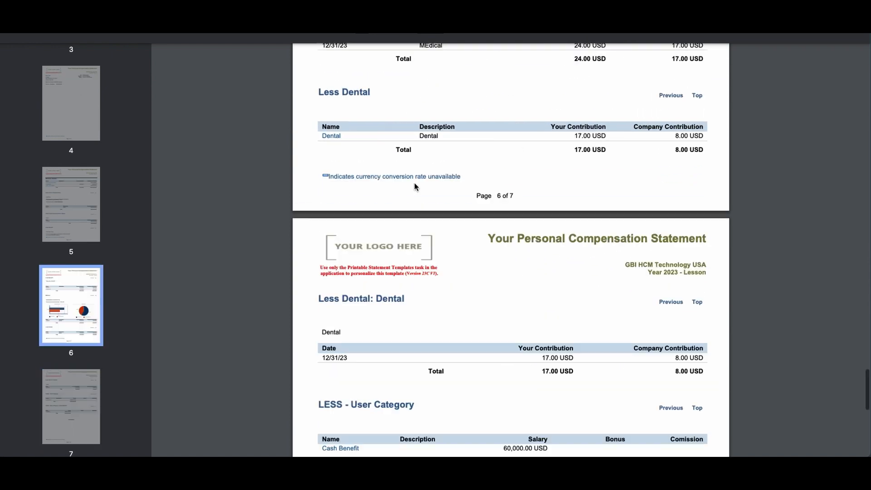
pyautogui.scroll(4, 414, 186)
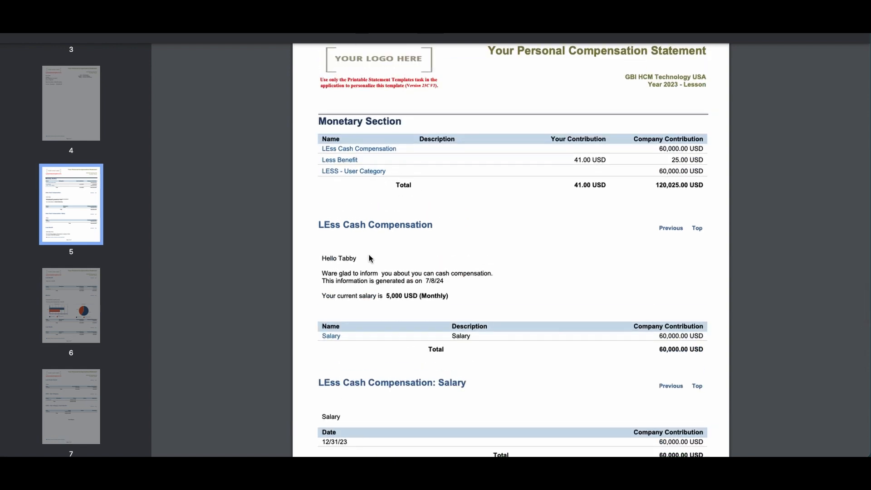
pyautogui.scroll(2, 363, 295)
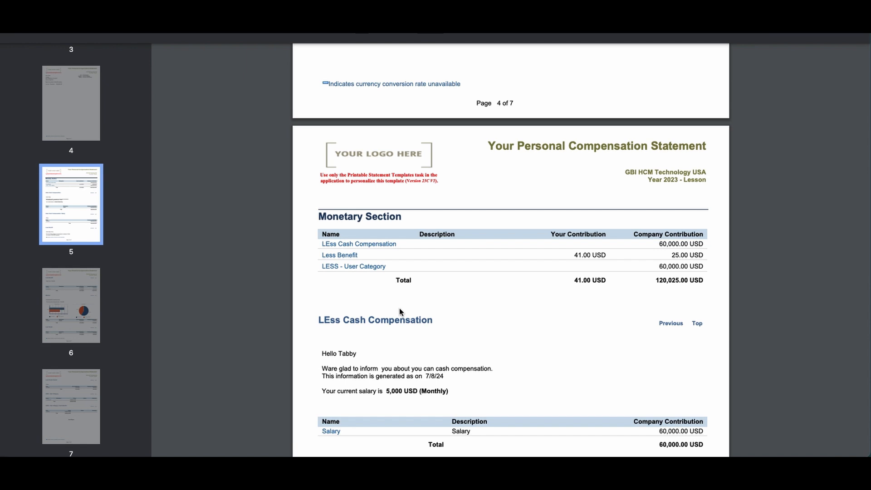
pyautogui.scroll(-4, 399, 309)
pyautogui.scroll(12, 400, 312)
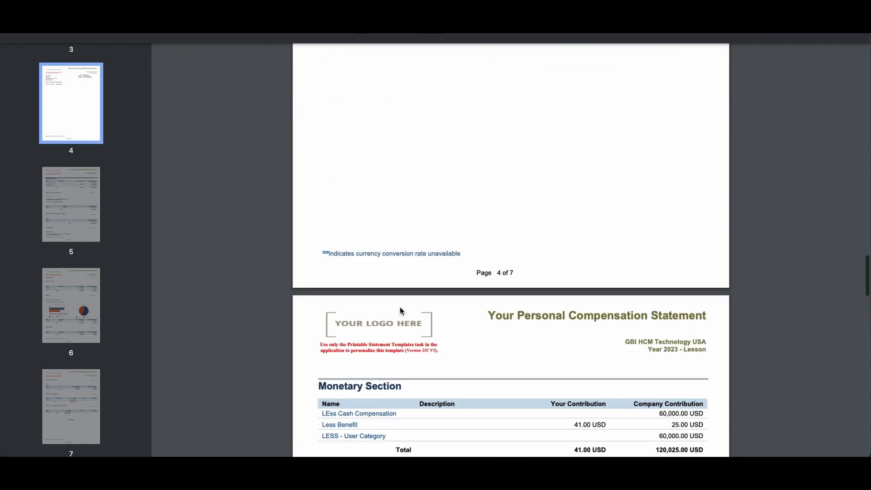
pyautogui.scroll(7, 400, 309)
pyautogui.scroll(-4, 400, 309)
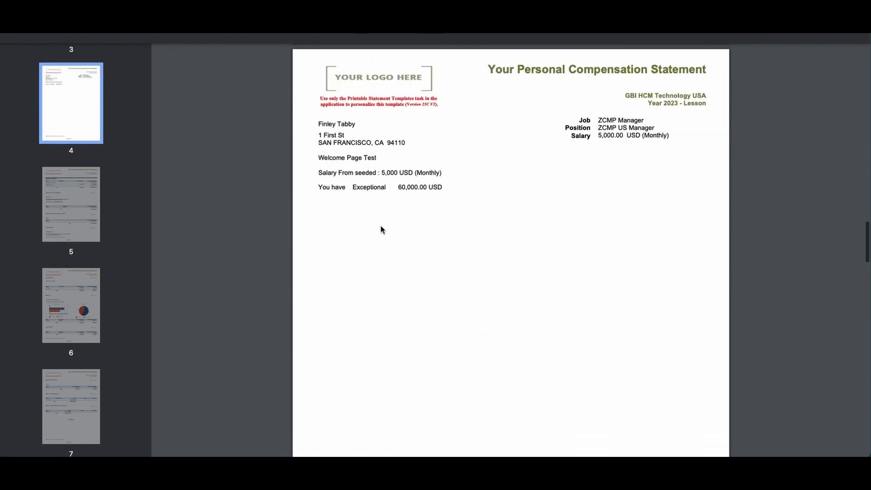
pyautogui.scroll(20, 369, 184)
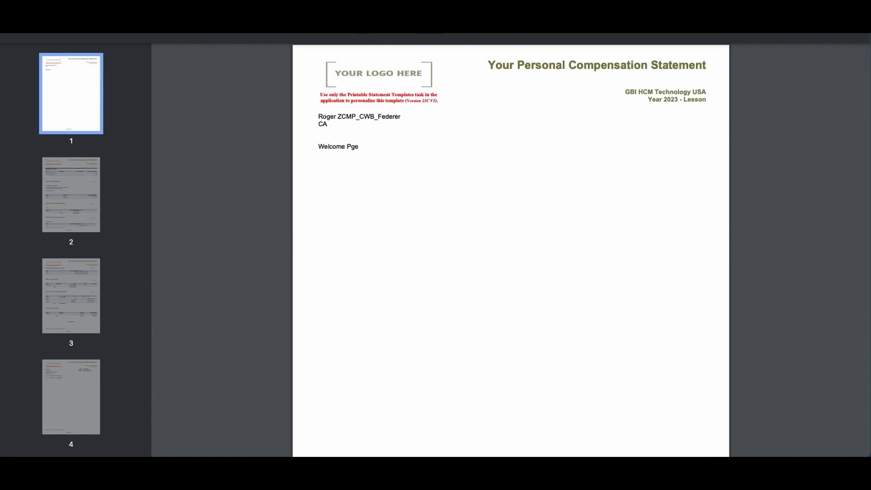
# - Return to the Generate Printable Statements page and refresh the list of statement jobs
pyautogui.hotkey('ctrl', 'shift', 'Tab')
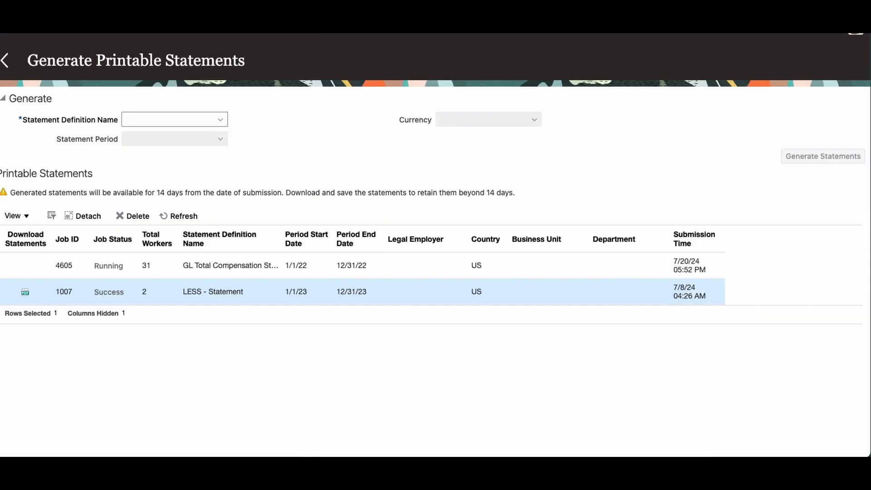
pyautogui.click(189, 219)
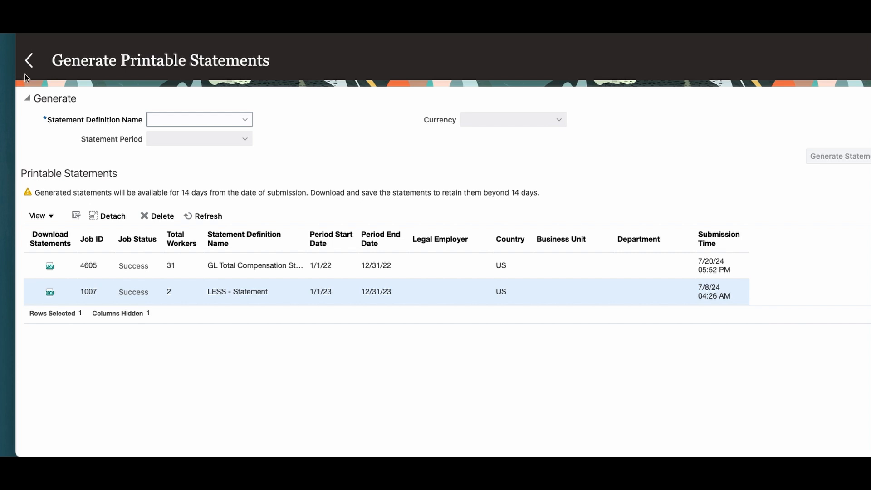
# - Open the Employee Feedback report from the View Total Compensation Statement Reports task
pyautogui.click(29, 62)
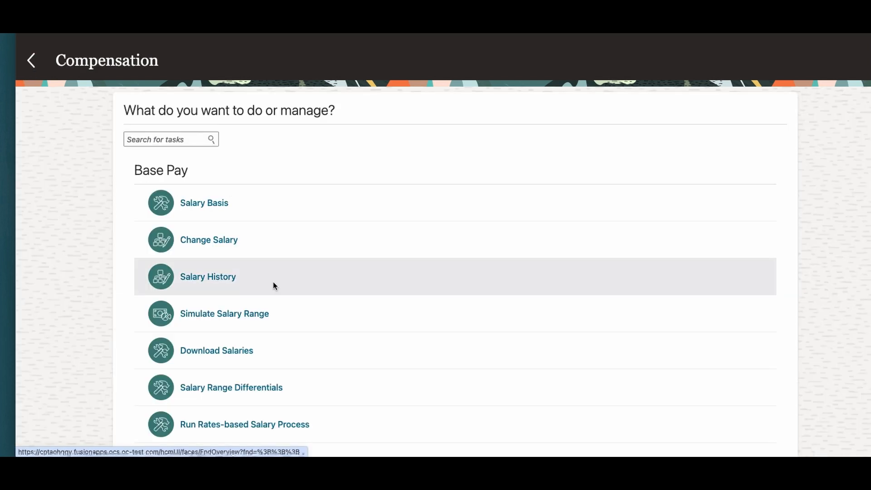
pyautogui.scroll(-10, 273, 284)
pyautogui.scroll(-8, 274, 283)
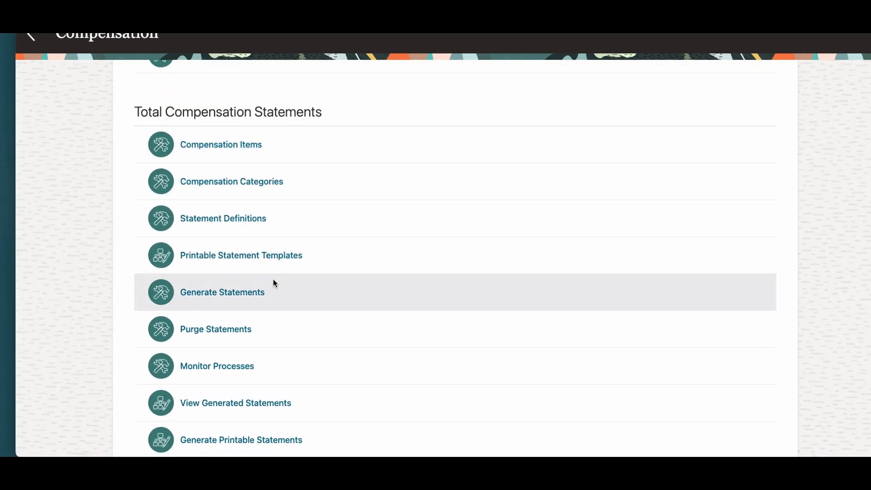
pyautogui.scroll(-3, 284, 325)
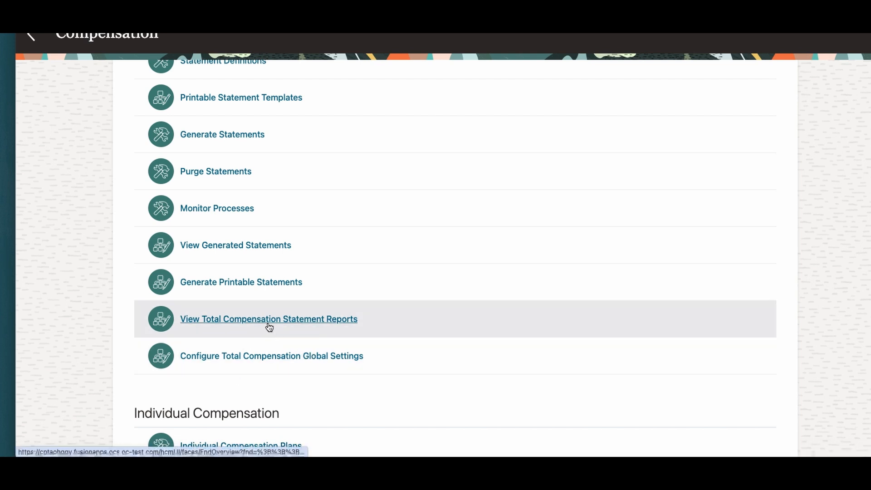
pyautogui.click(279, 325)
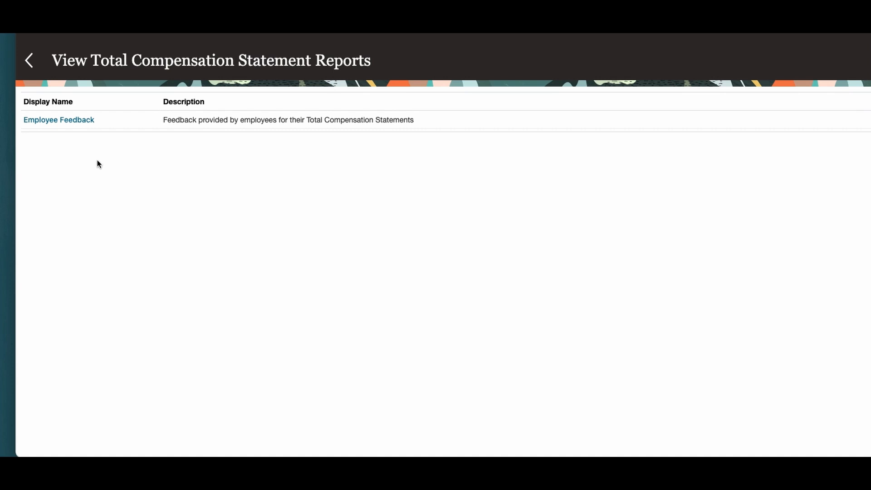
pyautogui.click(63, 120)
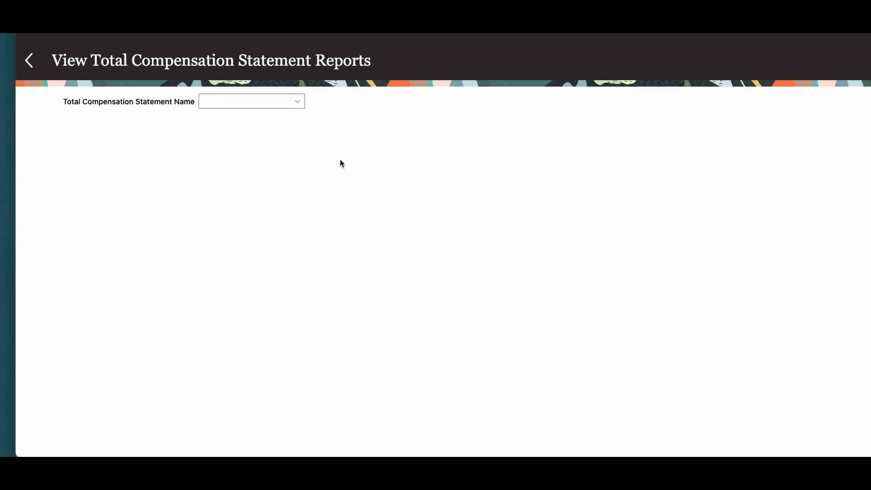
# - View the employee feedback for GL Total Compensation Statement in the statement period 1/1/12 - 12/31/12
pyautogui.click(298, 104)
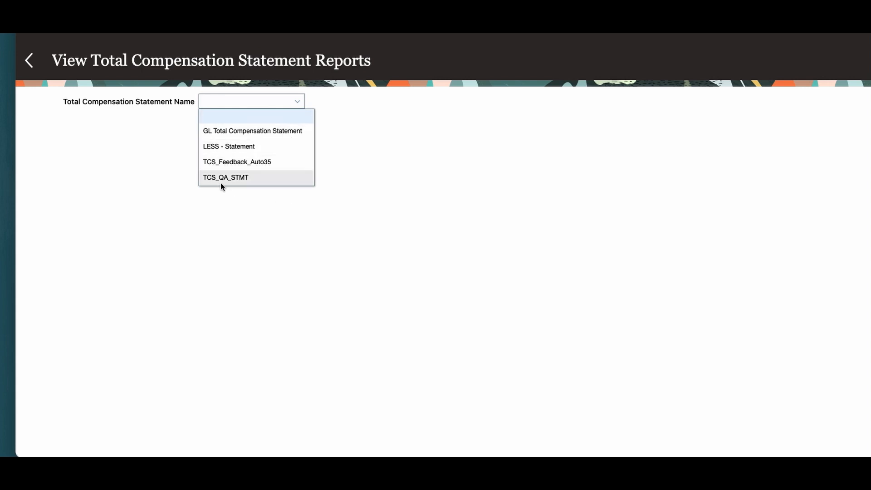
pyautogui.click(276, 131)
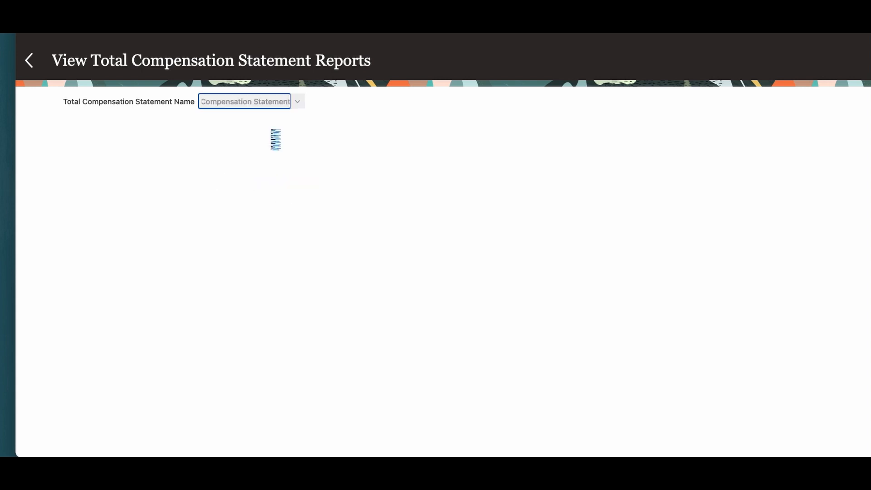
pyautogui.click(291, 126)
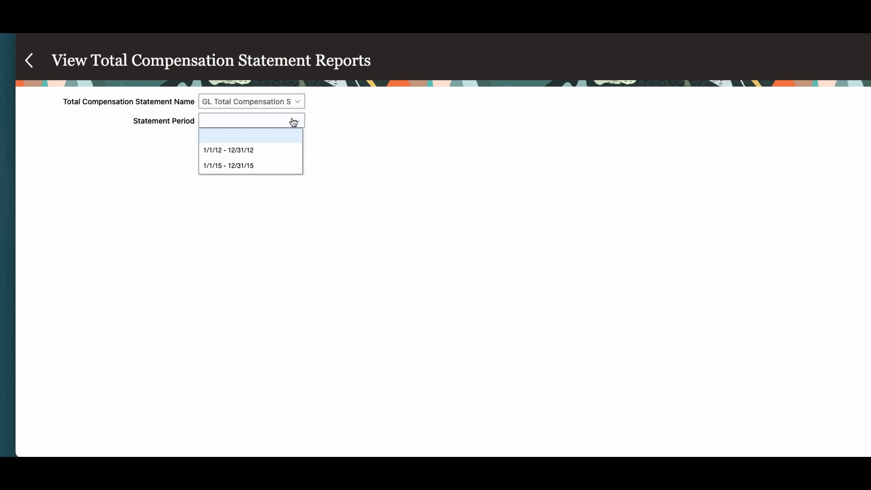
pyautogui.click(268, 149)
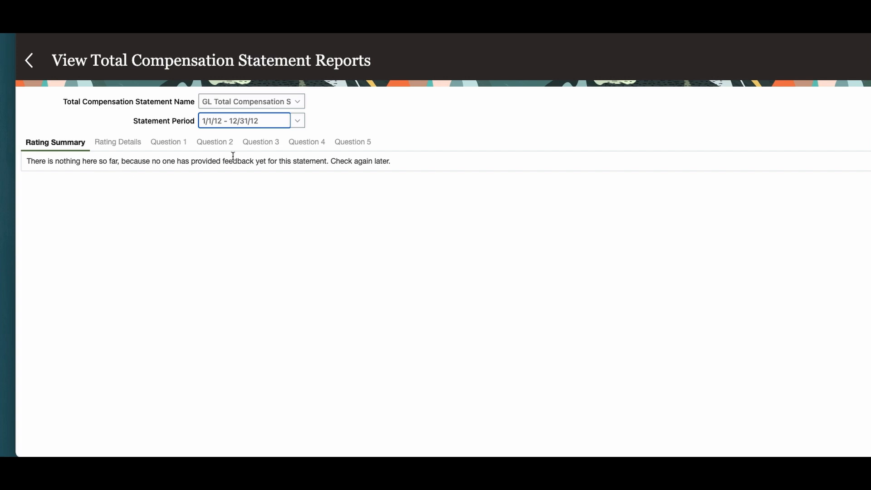
pyautogui.click(281, 121)
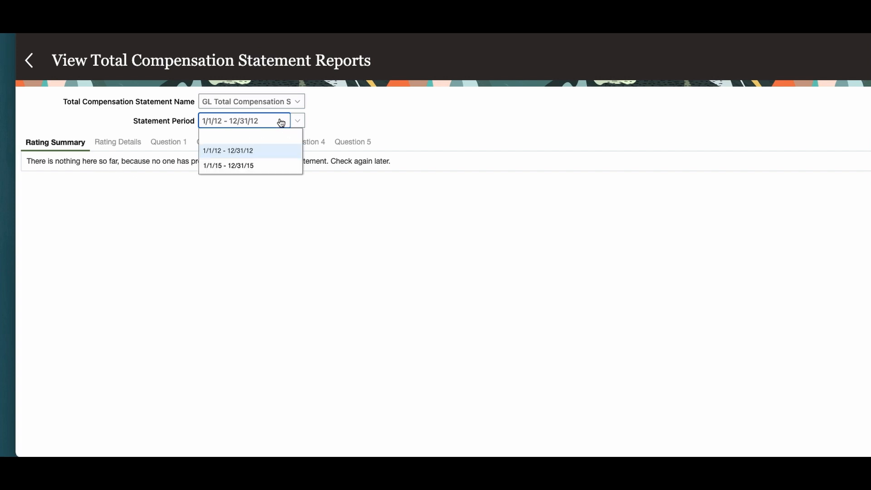
pyautogui.click(257, 150)
# - Switch the feedback report to TCS_QA_STMT for 1/1/23 - 12/31/24 and review its rating details and the answers to Questions 1 and 2
pyautogui.click(297, 103)
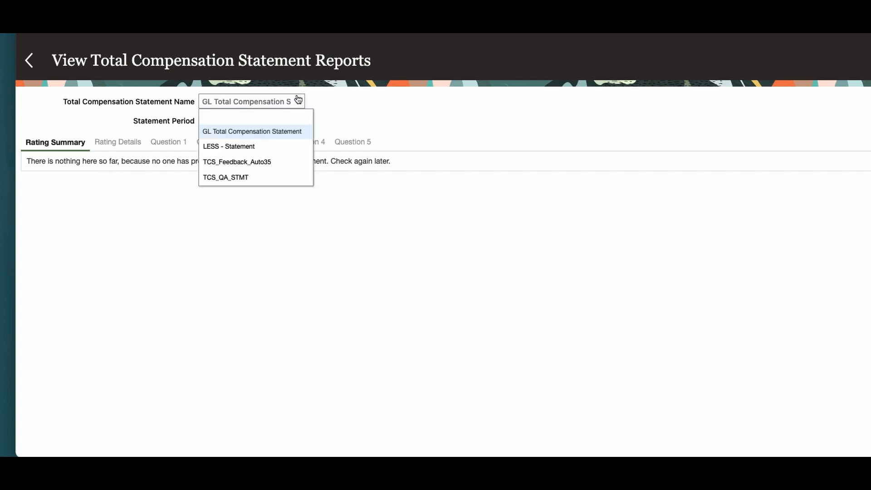
pyautogui.click(249, 177)
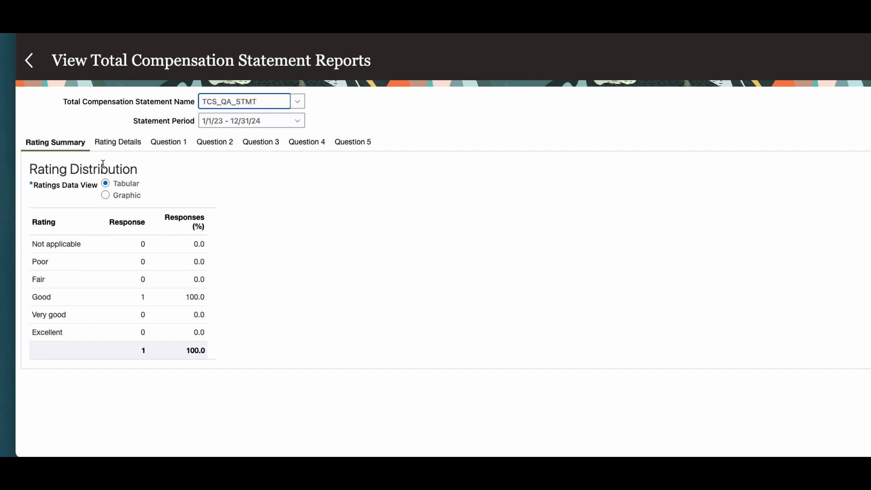
pyautogui.click(117, 143)
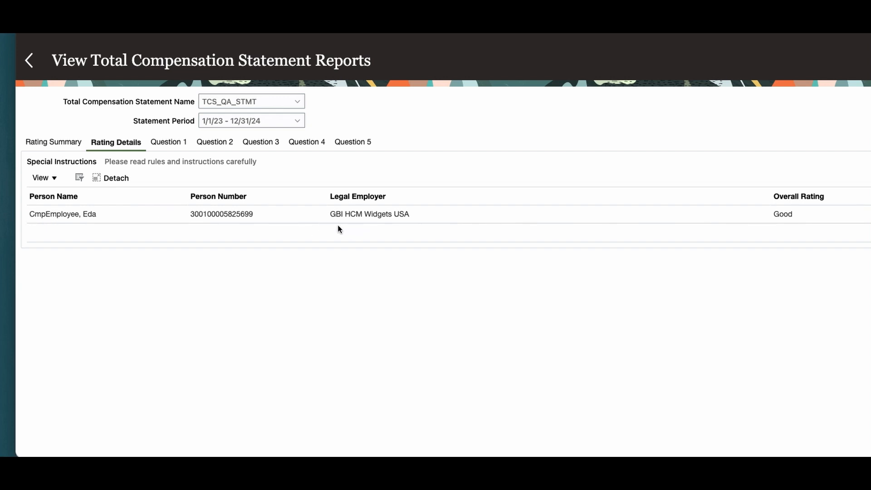
pyautogui.click(172, 142)
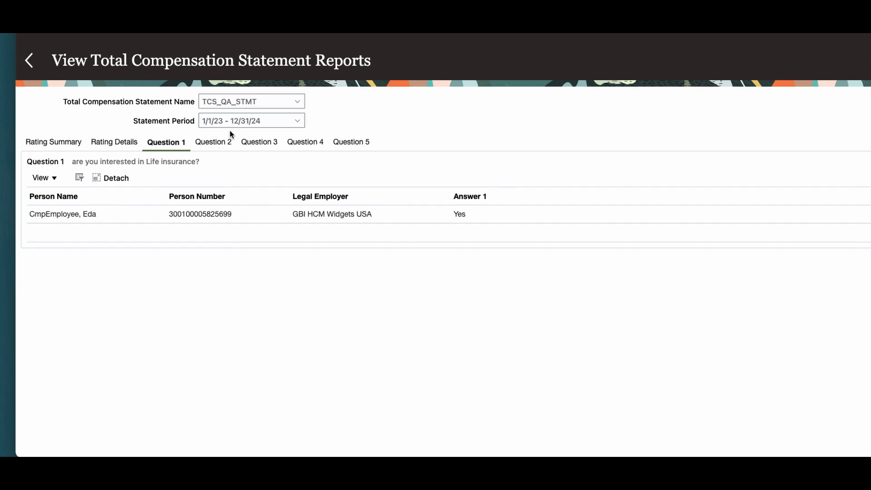
pyautogui.click(222, 144)
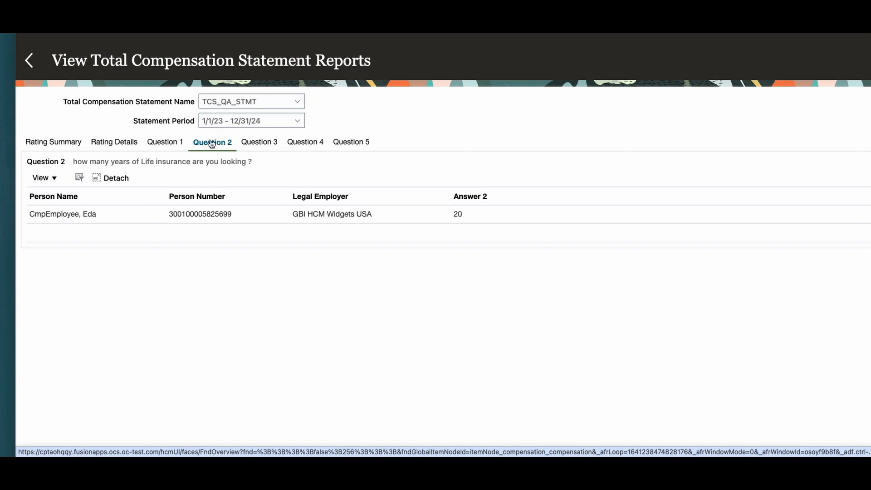
# - Leave the feedback report and open the Configure Total Compensation Global Settings task
pyautogui.click(29, 61)
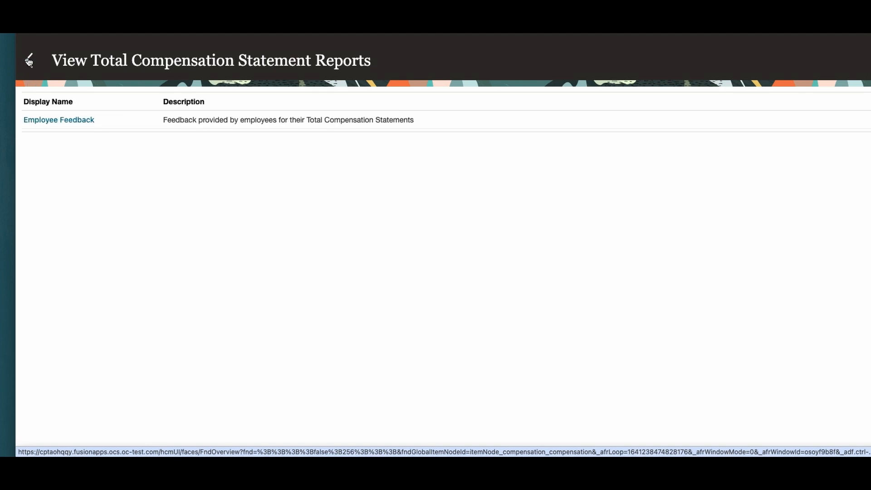
pyautogui.click(29, 60)
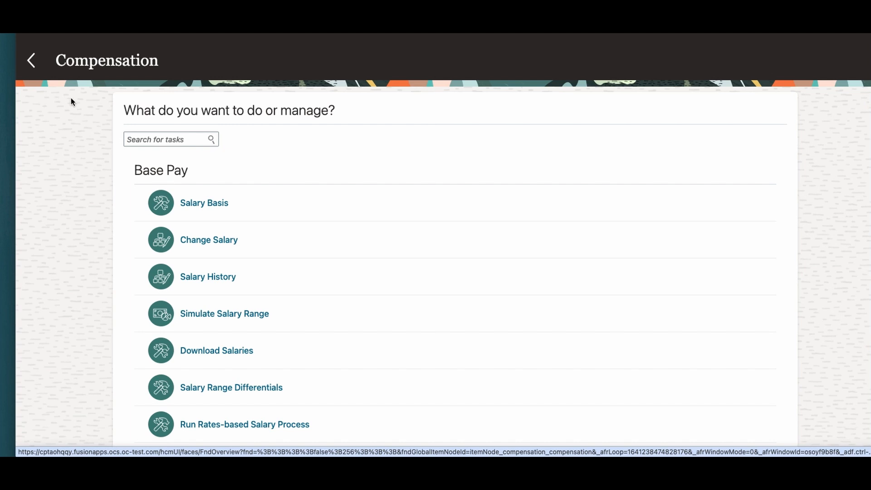
pyautogui.scroll(-15, 336, 389)
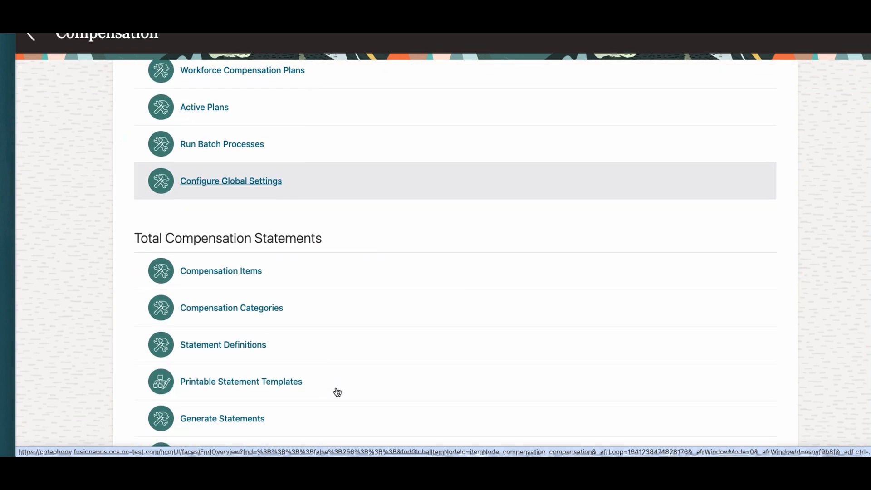
pyautogui.scroll(-5, 337, 392)
pyautogui.click(325, 375)
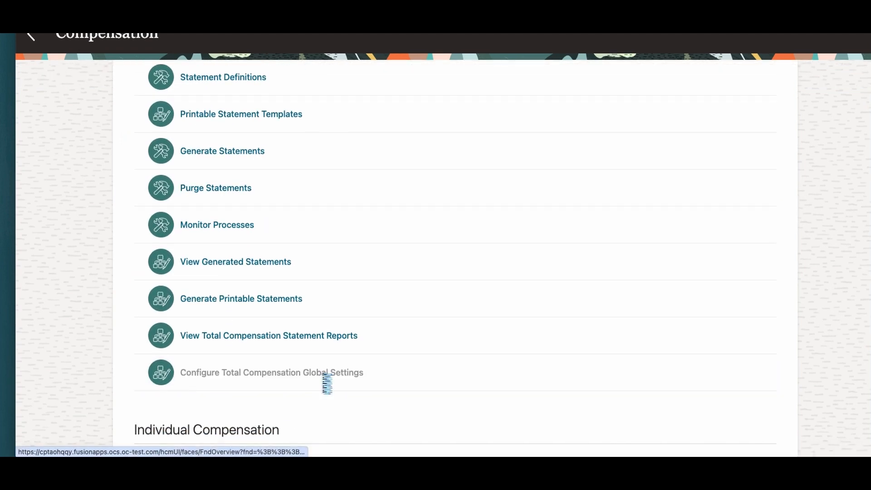